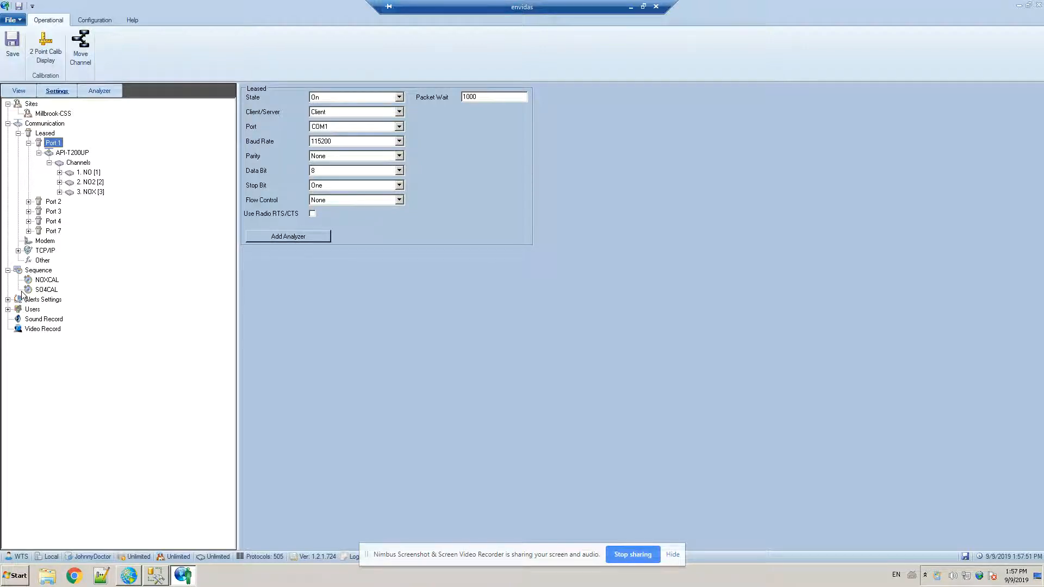
Start a new calibration sequence named TEST with SO4_INITIATE_CAL as its DI/DO trigger
left_click(23, 271)
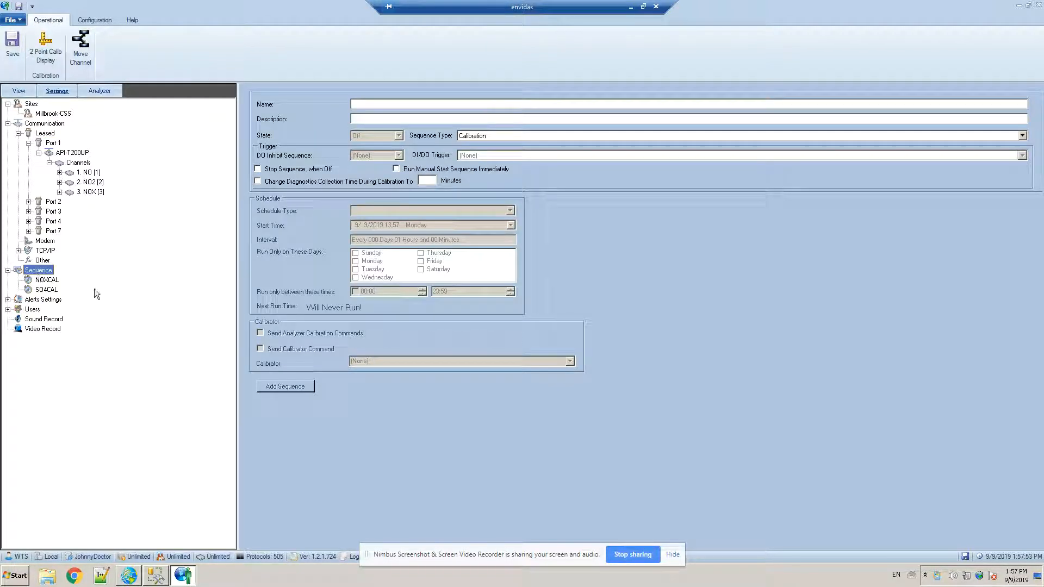
left_click(424, 104)
type("TEST")
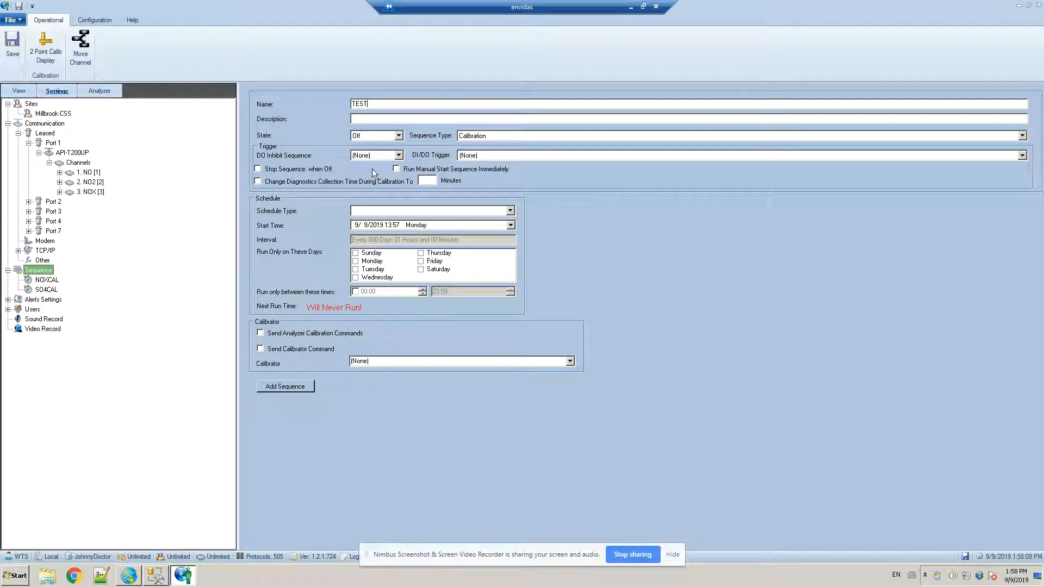
left_click(463, 155)
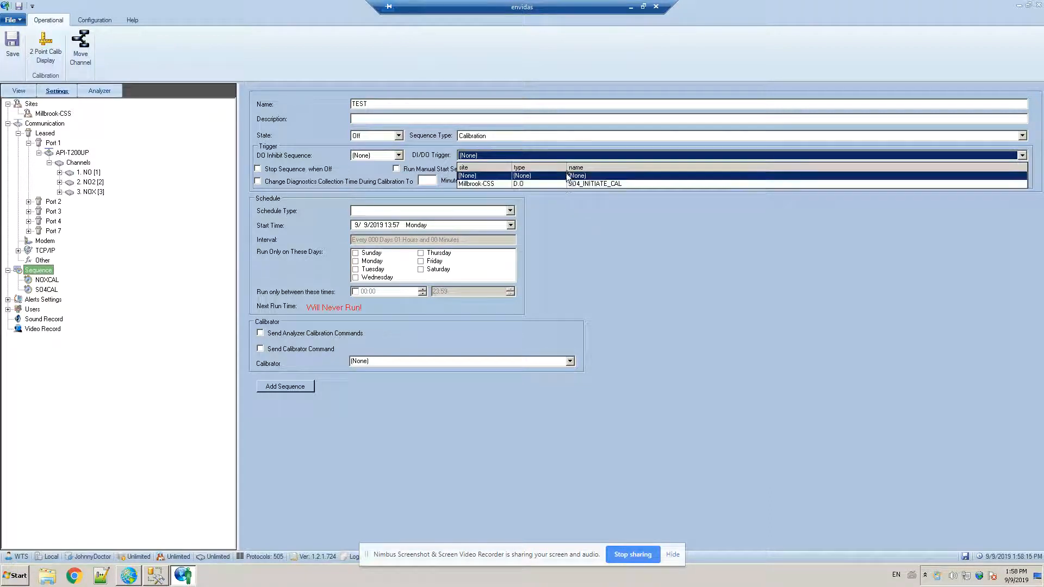
left_click(632, 224)
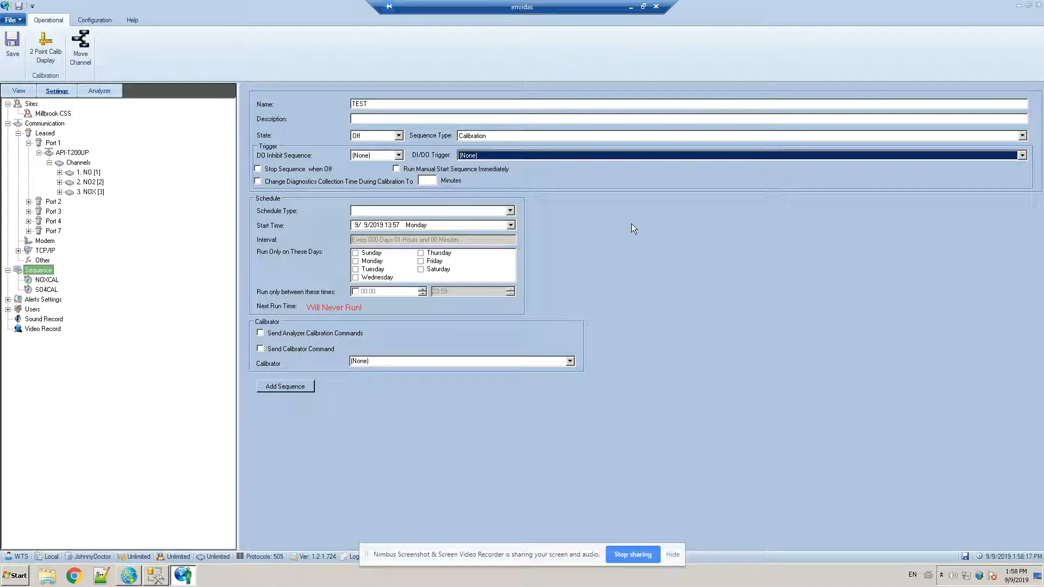
left_click(512, 155)
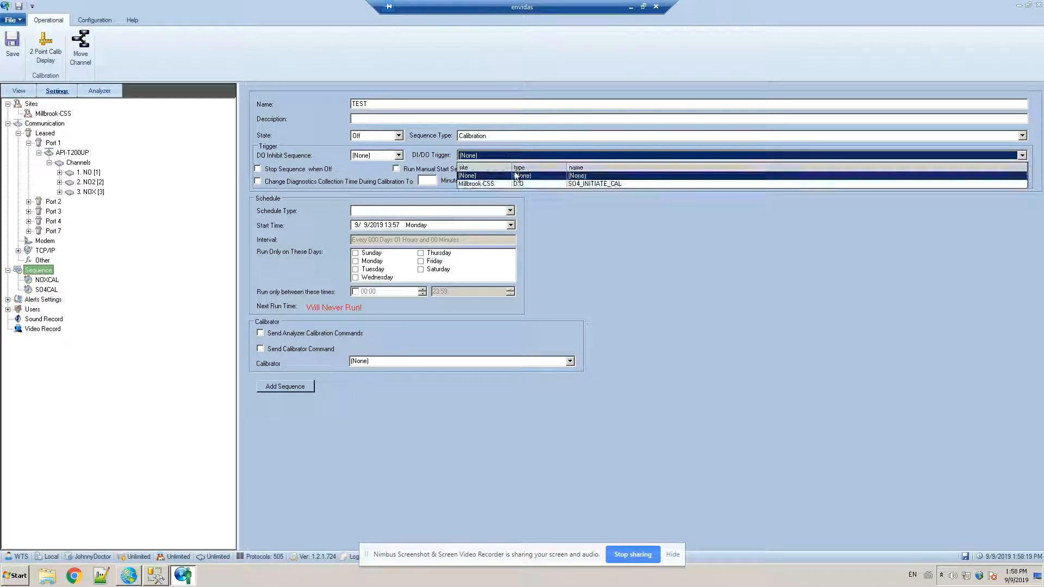
left_click(523, 182)
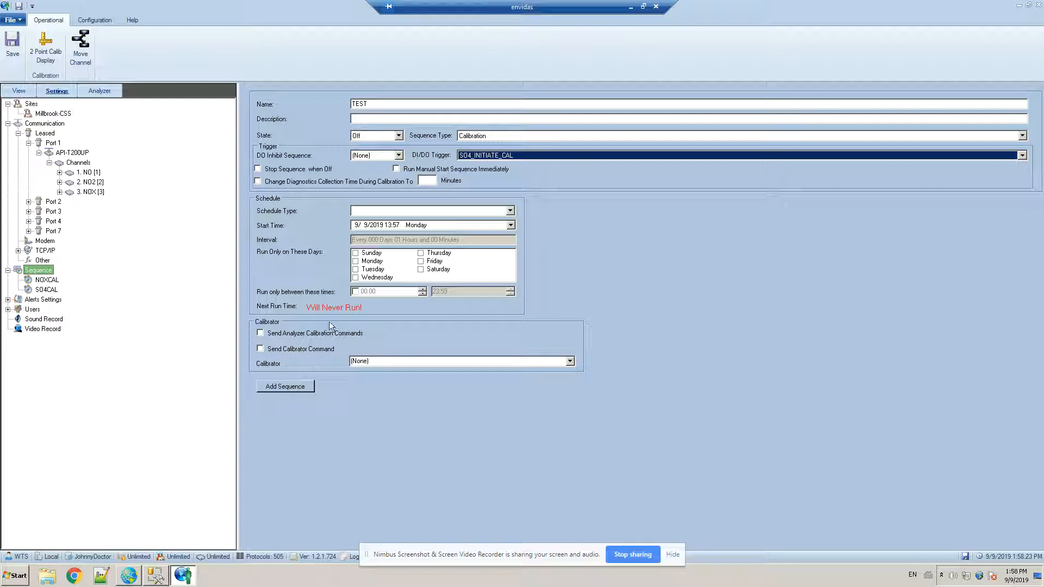
Set the new sequence's schedule type to None and add the sequence
left_click(511, 211)
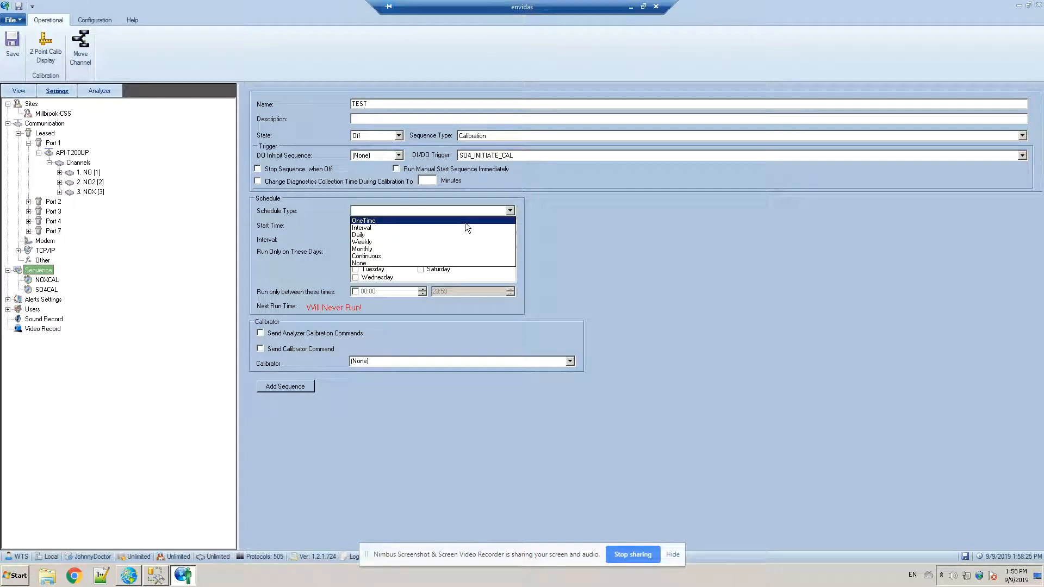
left_click(421, 263)
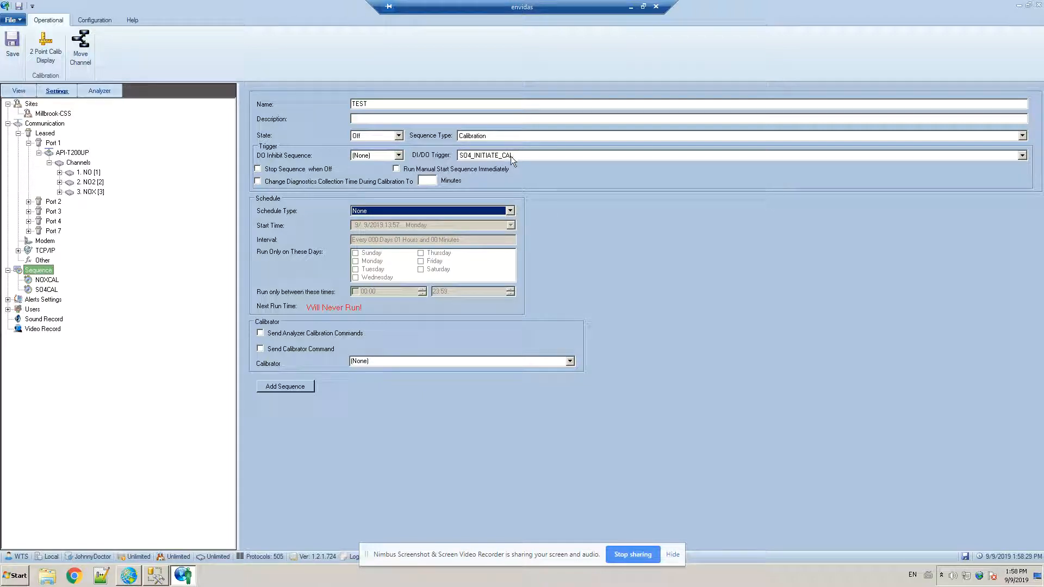
left_click(285, 387)
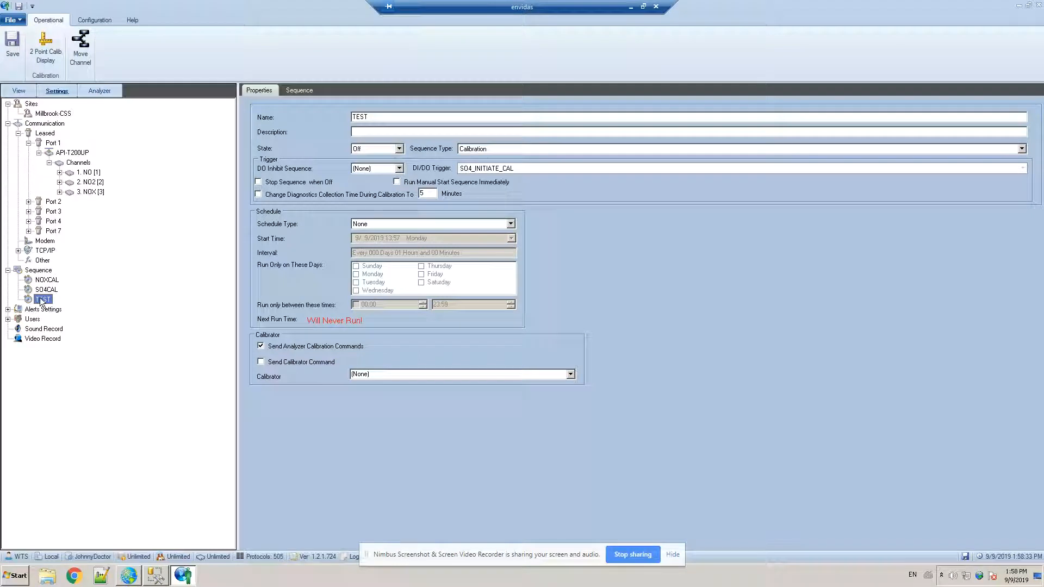
Add two phases to the TEST sequence: Zero at 00:00:00 and Span at 00:15:00
left_click(302, 91)
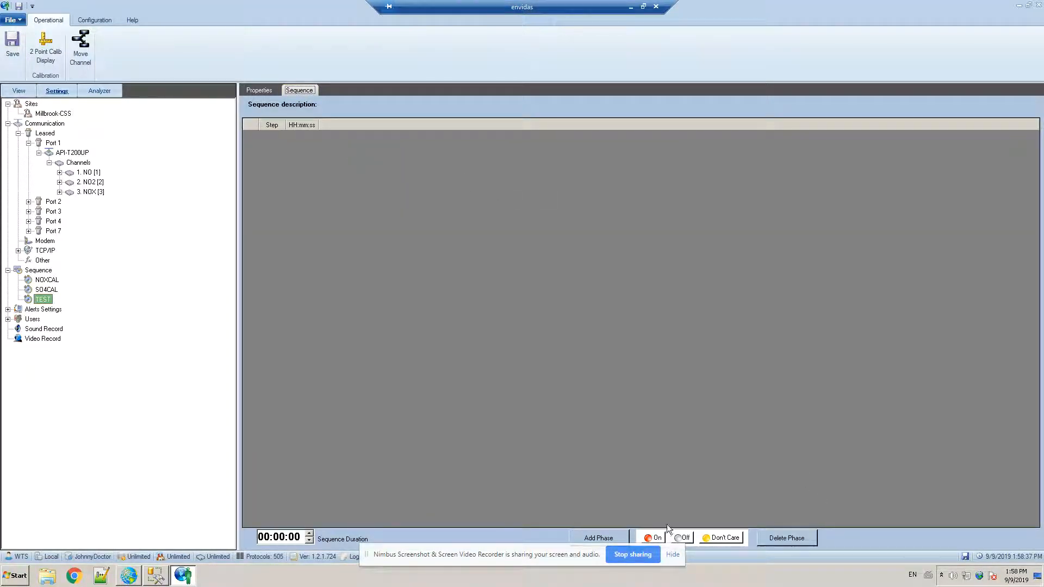
left_click(605, 536)
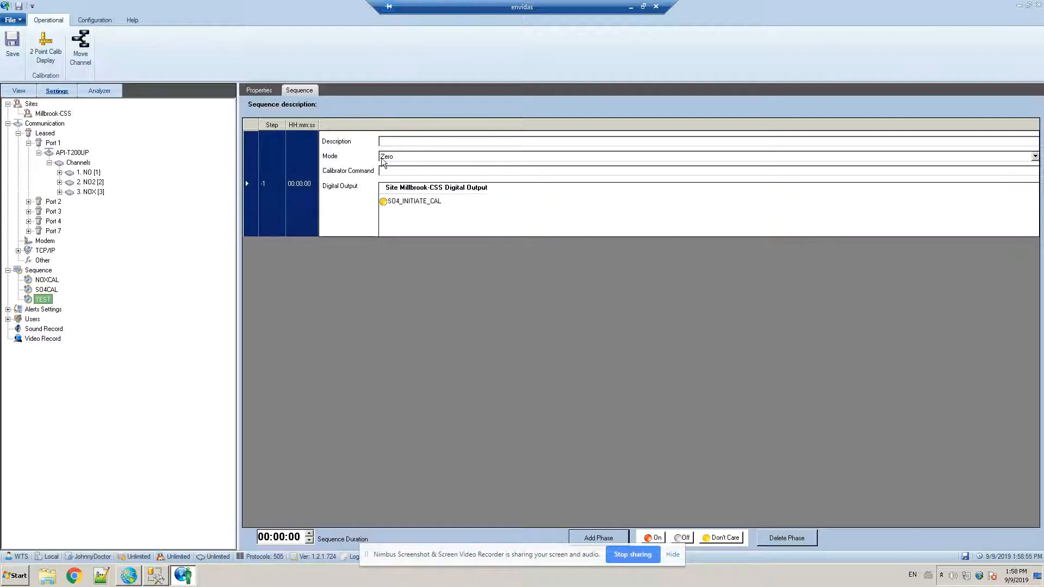
left_click(614, 536)
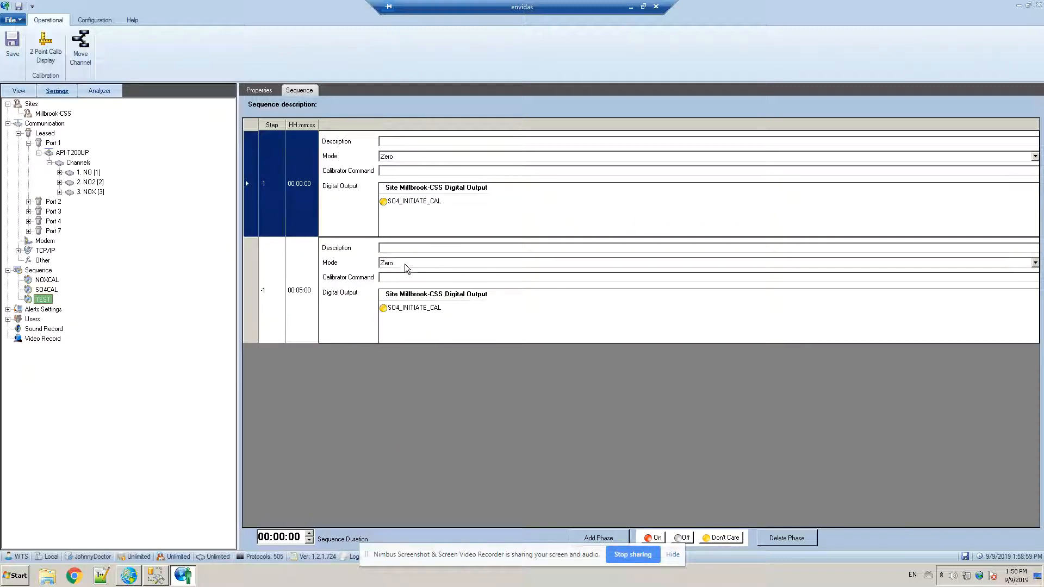
left_click(404, 263)
left_click(402, 283)
left_click(300, 291)
left_click(301, 291)
key("BackSpace")
type("1")
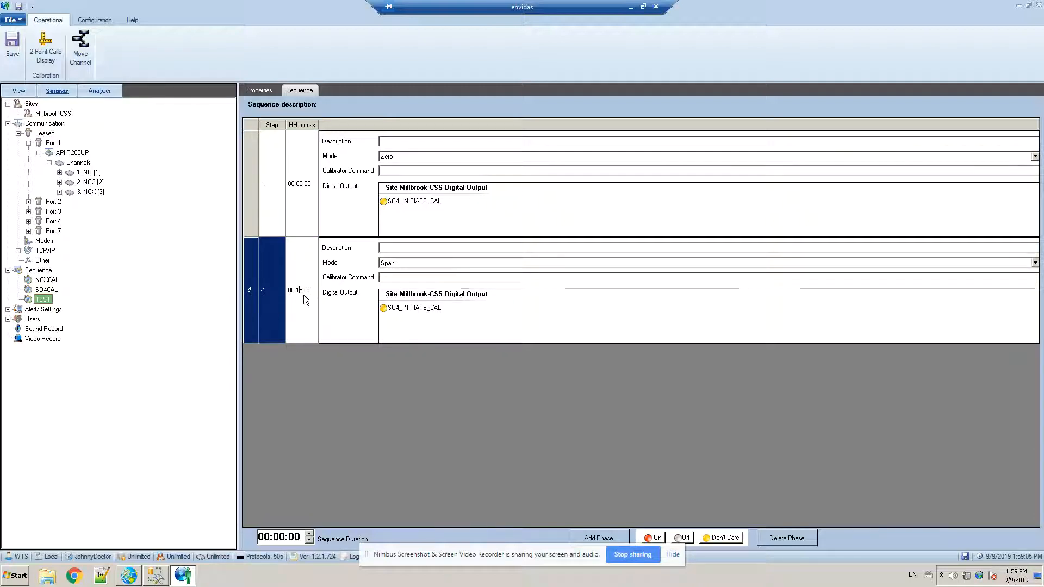
left_click(438, 263)
left_click(448, 260)
left_click(447, 247)
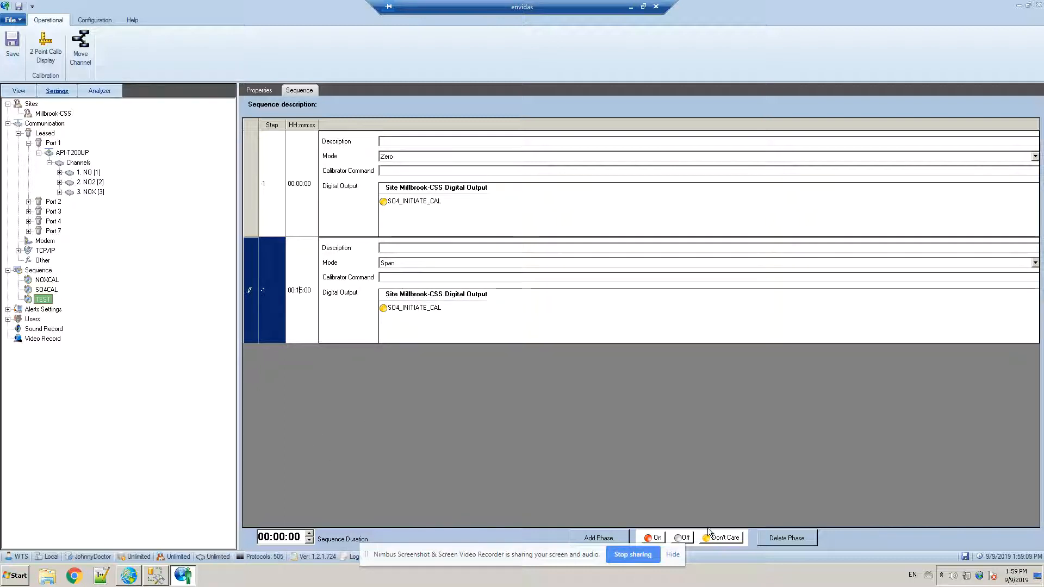
Add a third phase in Purge mode and a fourth phase in Sample mode to the TEST sequence
left_click(602, 540)
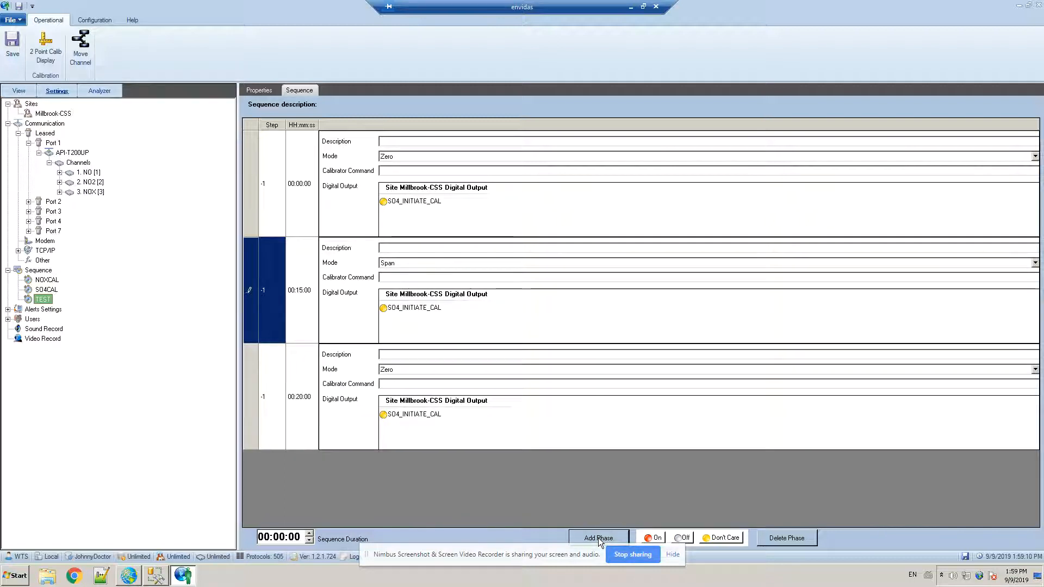
left_click(395, 373)
left_click(395, 402)
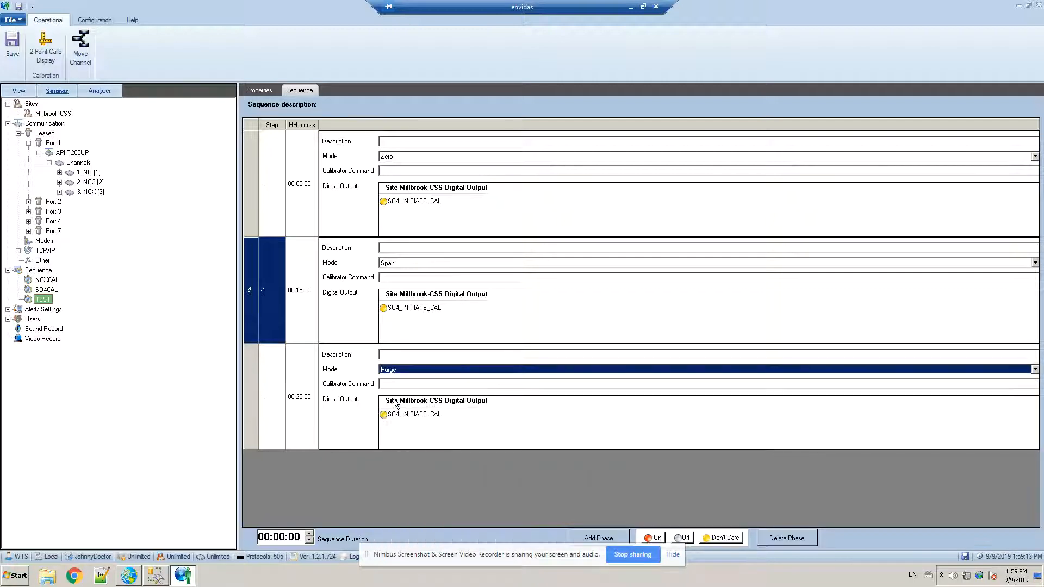
left_click(602, 540)
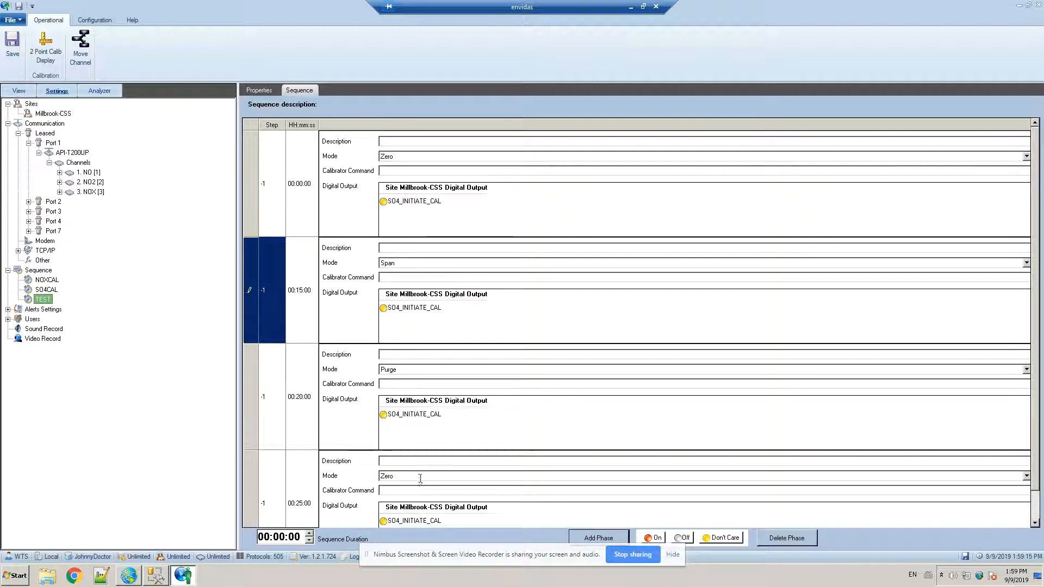
left_click(420, 478)
left_click(410, 325)
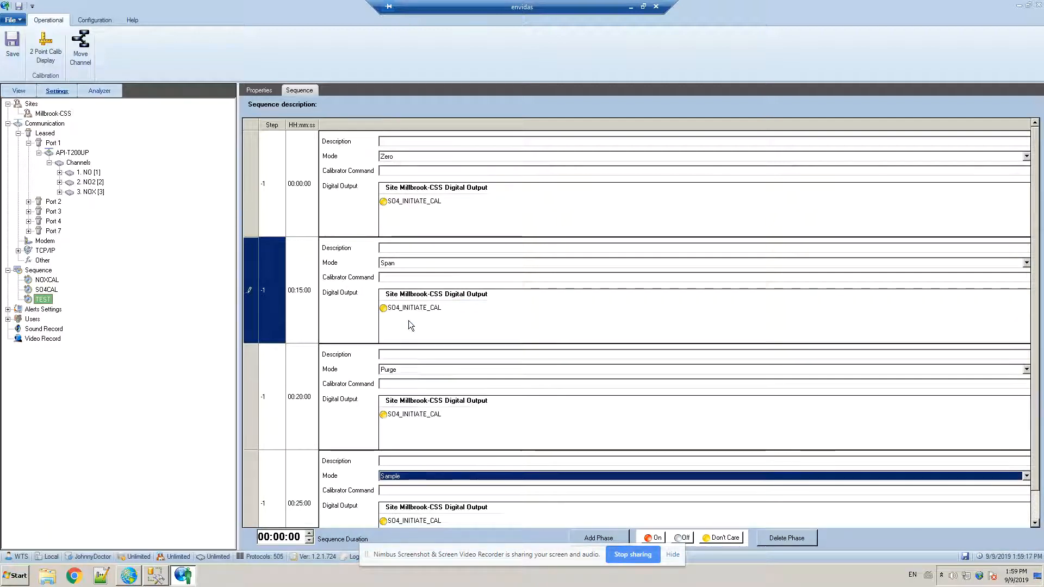
left_click(414, 354)
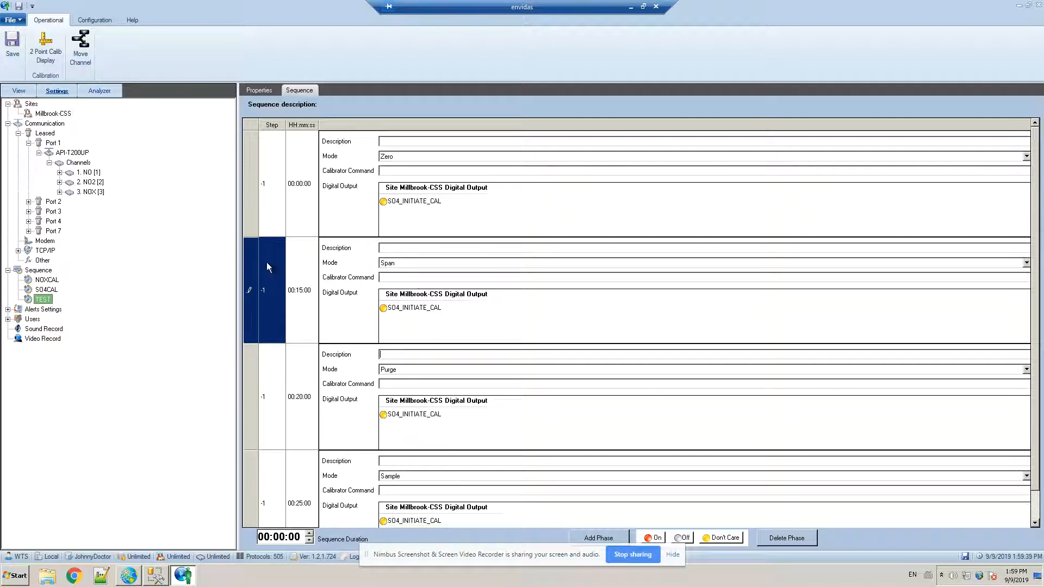
Add a calibration based on the TEST sequence to the NO channel of the API-T200UP analyzer
left_click(89, 174)
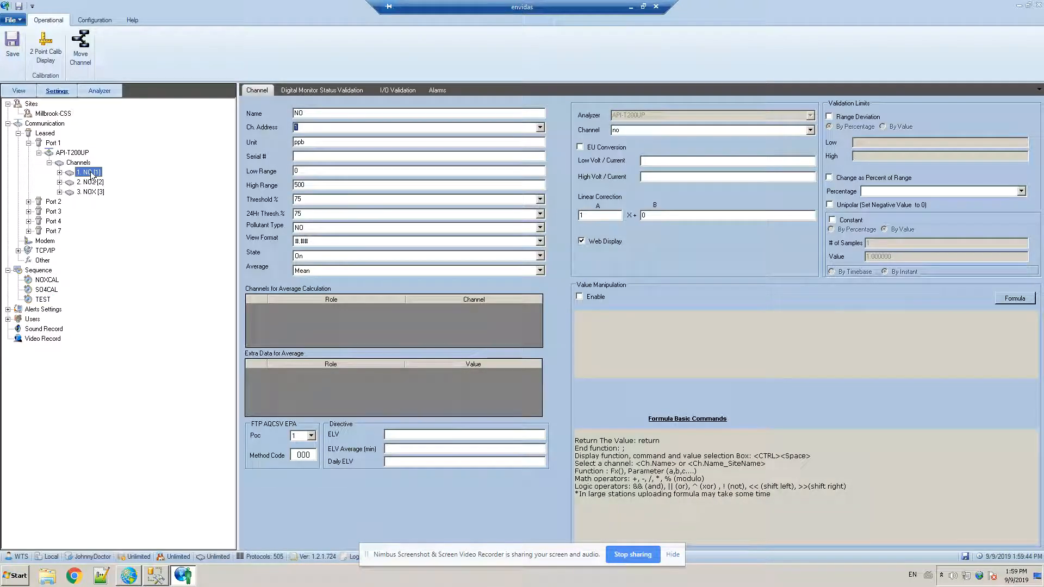
left_click(59, 173)
left_click(80, 184)
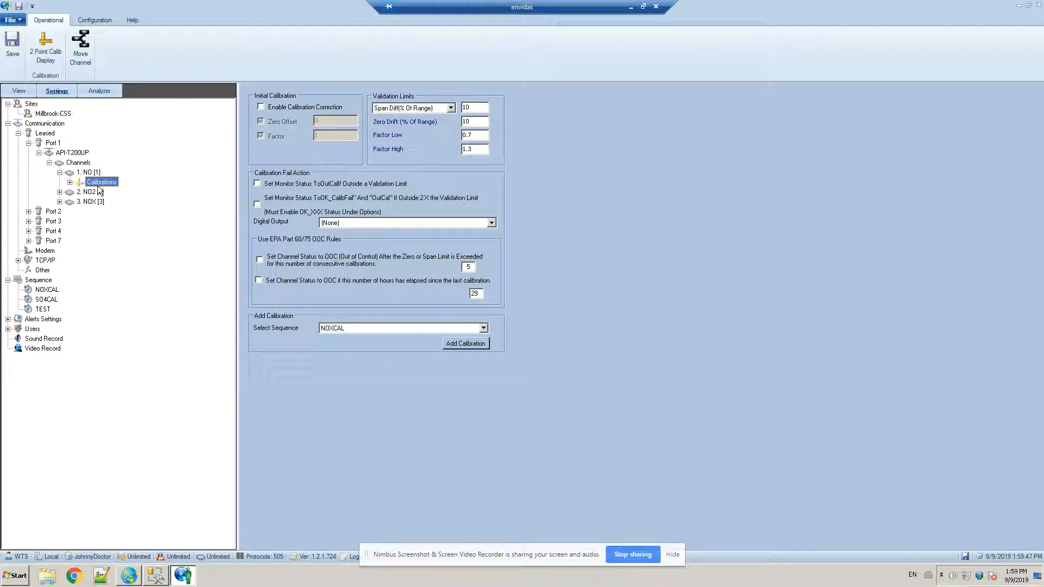
left_click(484, 328)
left_click(373, 351)
left_click(463, 343)
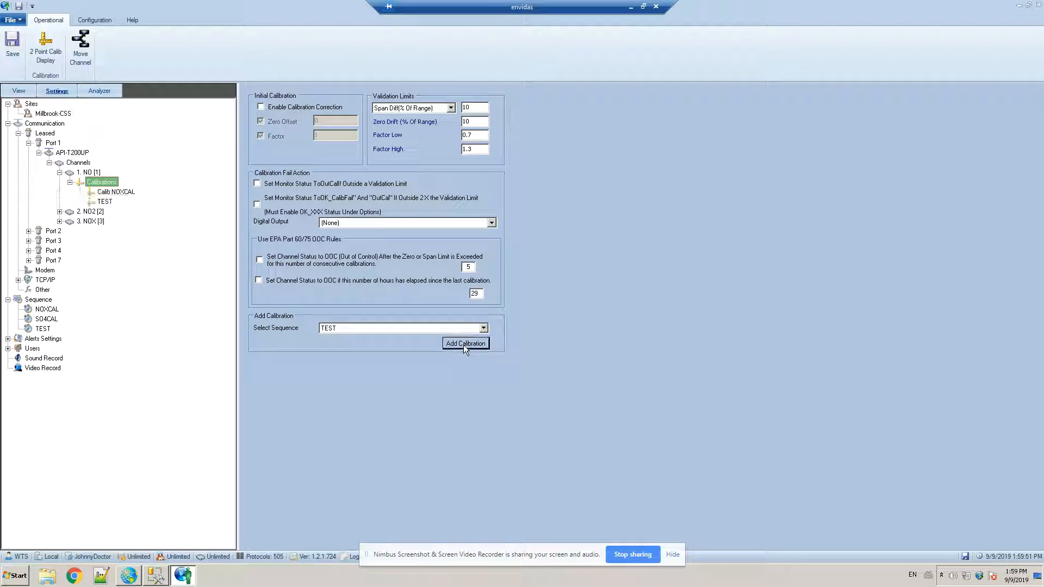
Open the NO channel's TEST calibration and set the Span phase's reference value to 400
left_click(109, 201)
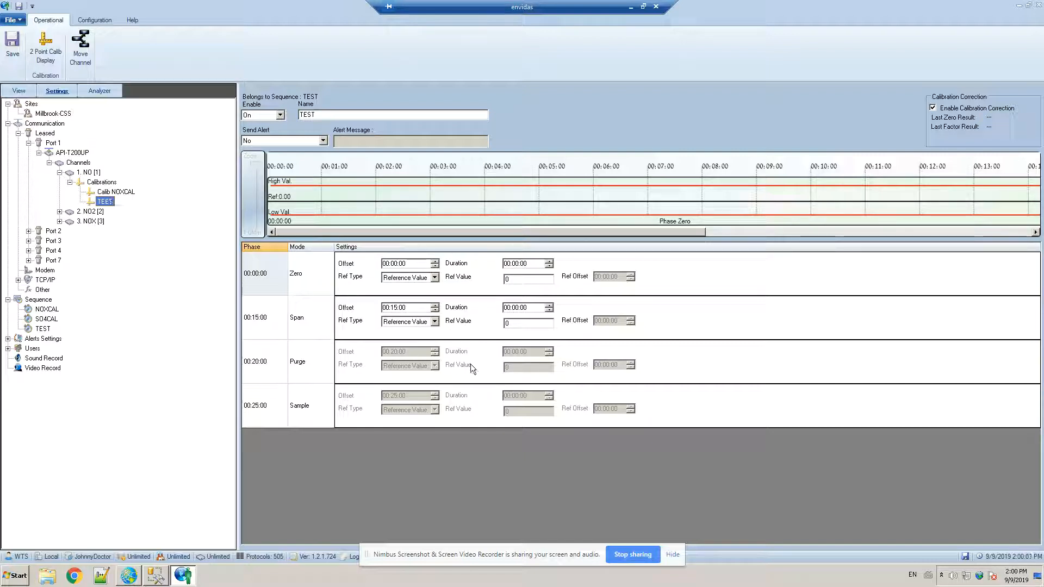
left_click(507, 324)
type("400")
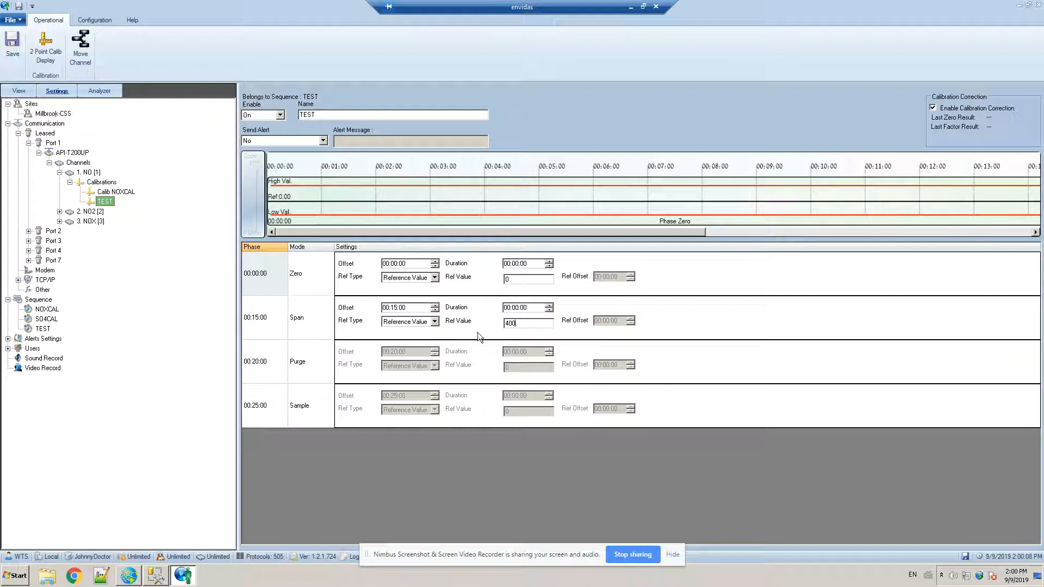
Set the Zero phase's measurement offset to 00:14:00 and its duration to 00:01:00, checking the block on the timeline
double_click(513, 279)
left_click(394, 263)
type("14")
left_click(518, 263)
type("1")
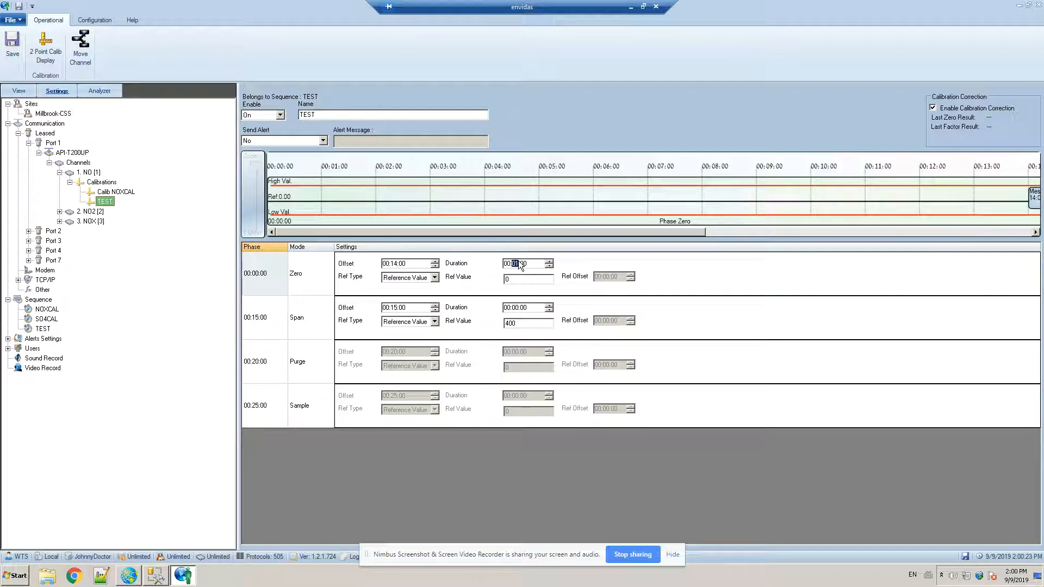
left_click_drag(699, 232, 889, 232)
left_click(724, 200)
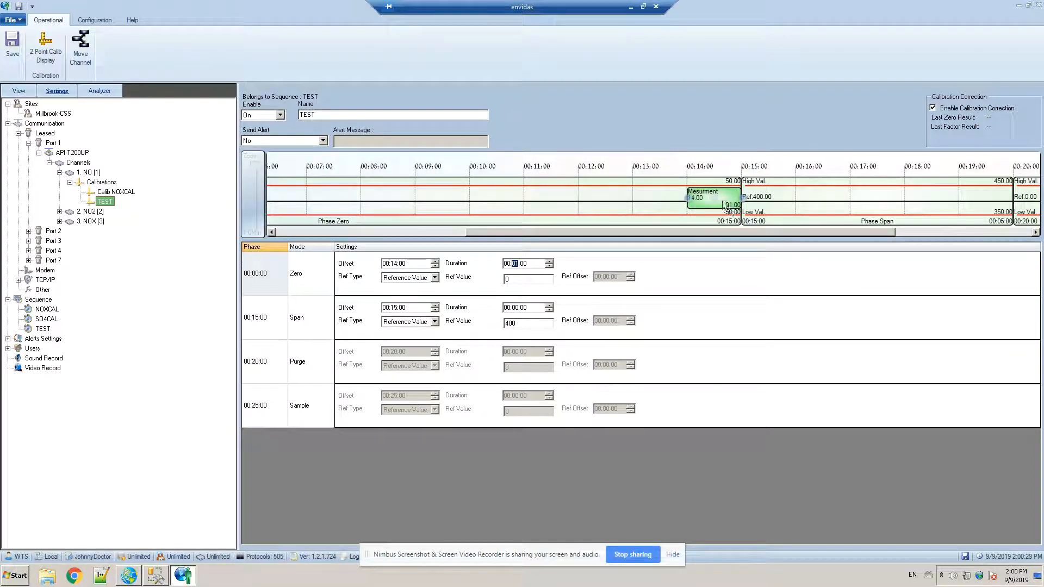
left_click_drag(255, 165, 256, 170)
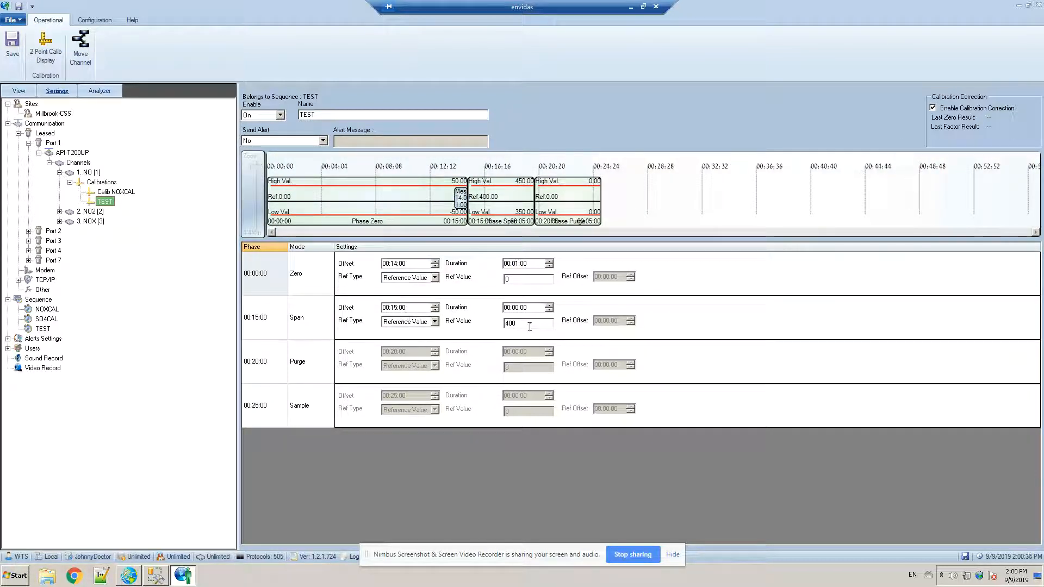
Set the Span phase's measurement offset to 00:17:00 and its duration to 00:03:00, and save the configuration
left_click(393, 308)
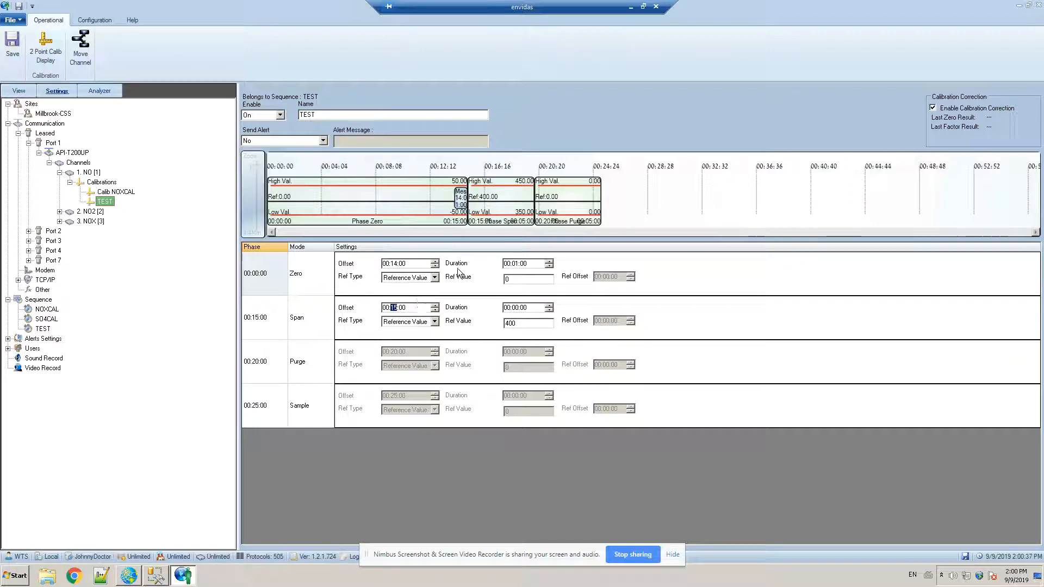
type("20")
type("17")
key("Up")
key("Down")
key("Right")
type("00")
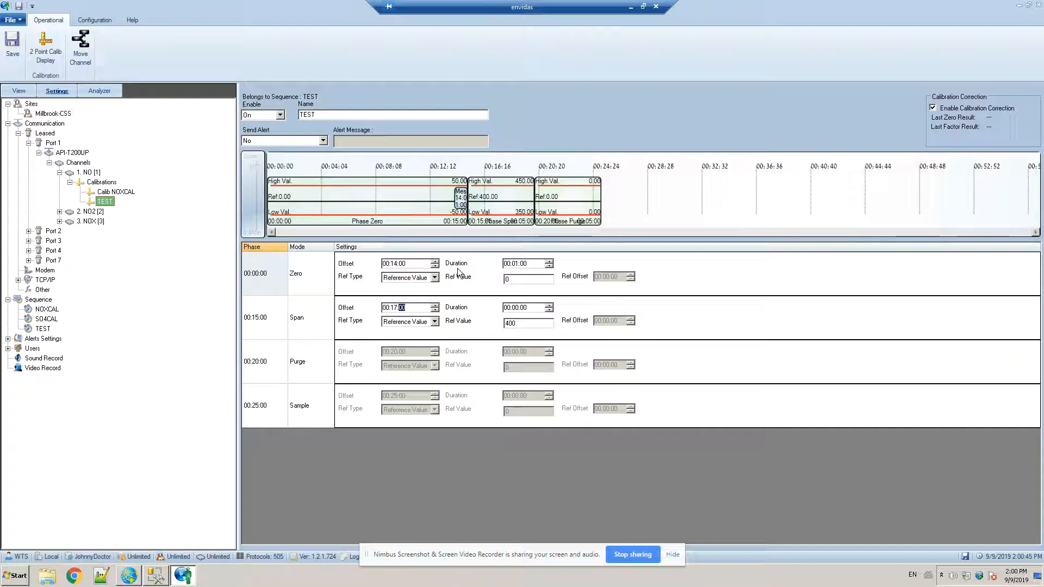
left_click(518, 308)
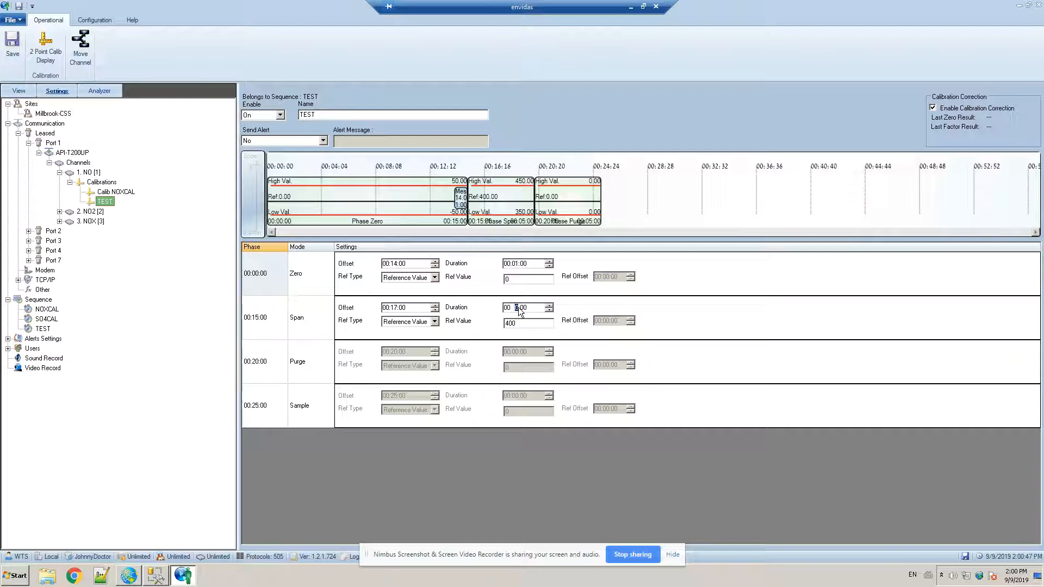
type("03")
left_click(522, 324)
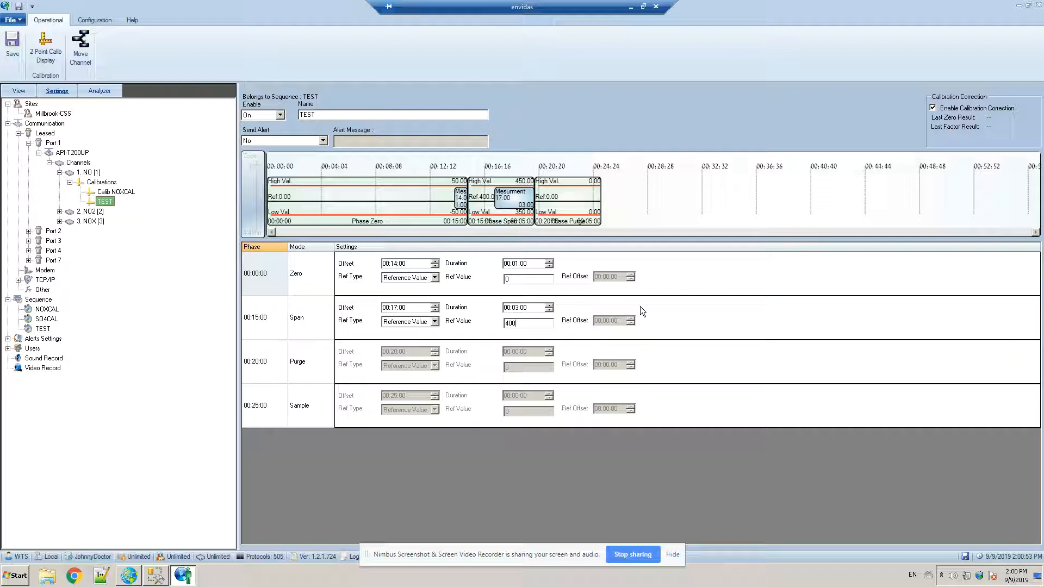
left_click(9, 54)
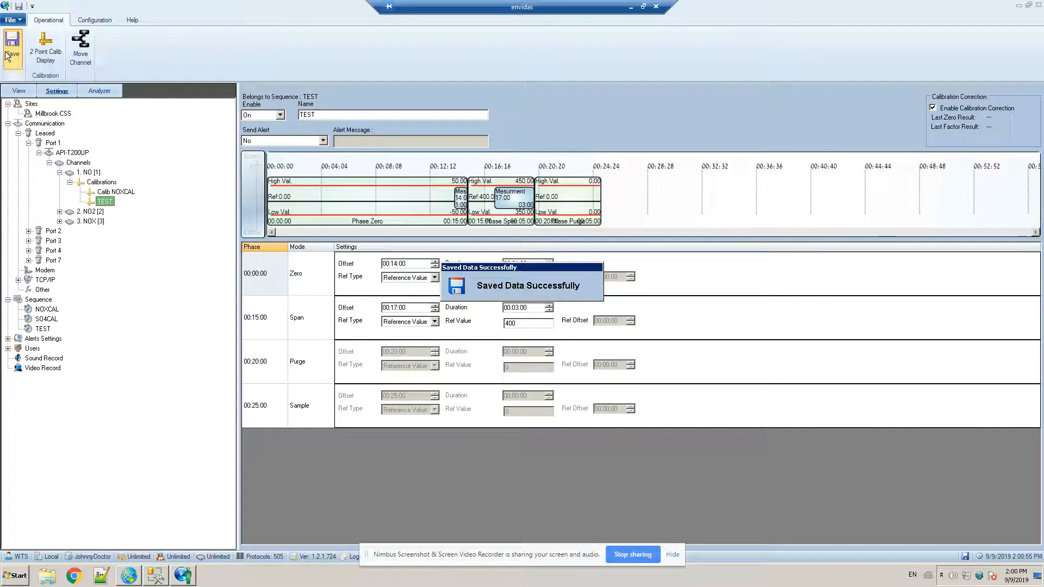